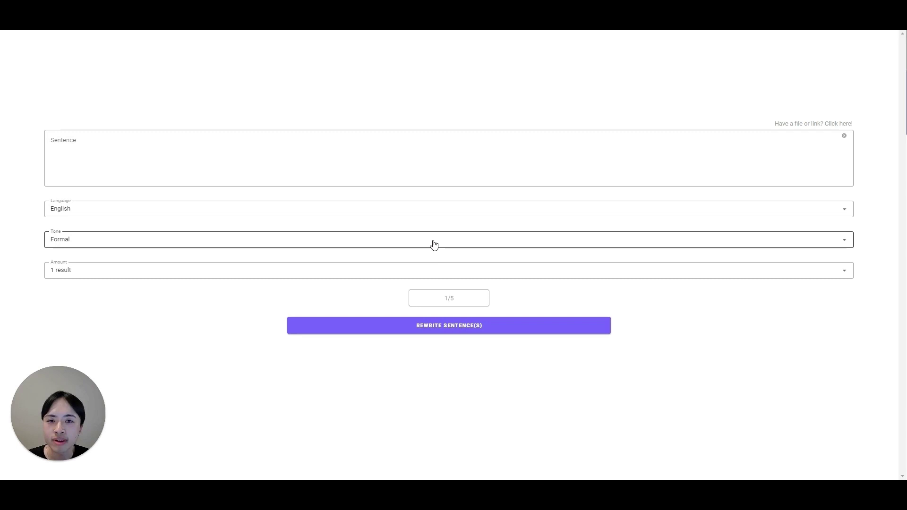
Step: Enter 'this is a sentence', enlarge the input box, and show the file-or-link import area
{"action": "left_click", "coordinate": [454, 168]}
{"action": "type", "text": "this is a sent"}
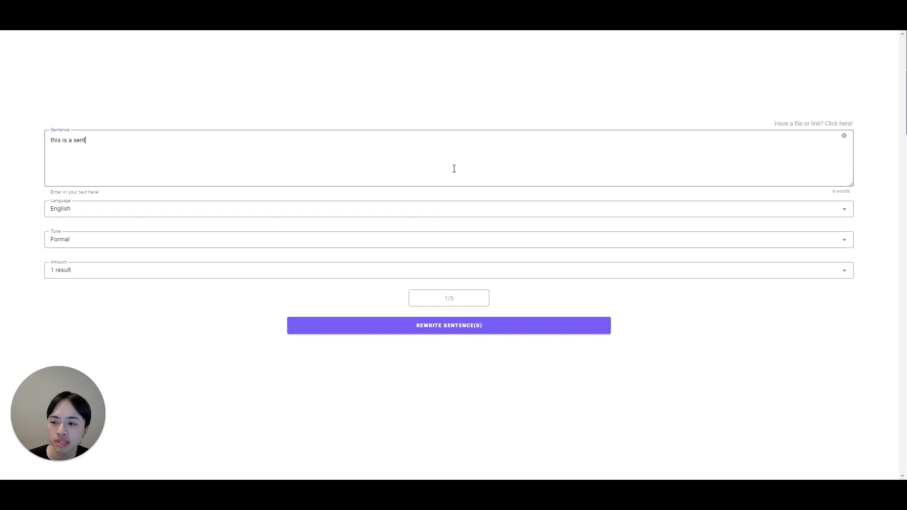
{"action": "type", "text": "ence"}
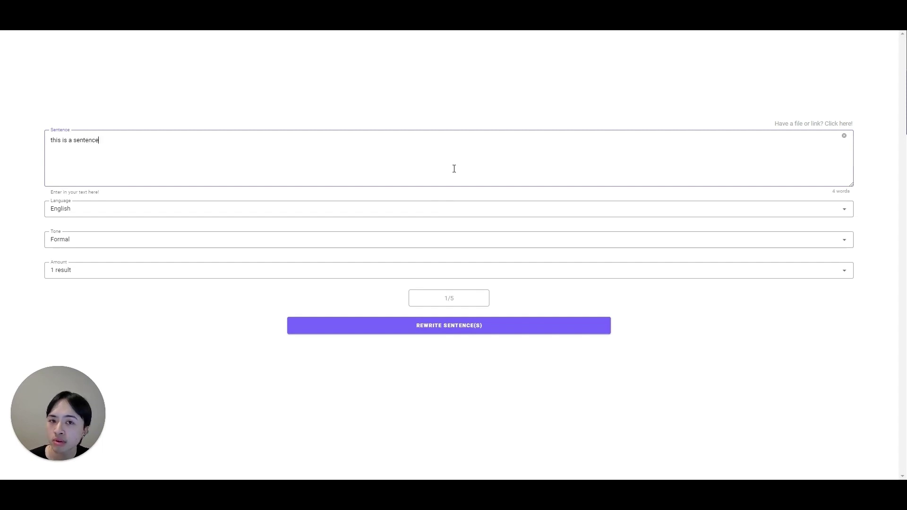
{"action": "mouse_move", "coordinate": [850, 185]}
{"action": "left_mouse_down"}
{"action": "mouse_move", "coordinate": [850, 247]}
{"action": "mouse_move", "coordinate": [848, 192]}
{"action": "left_mouse_up"}
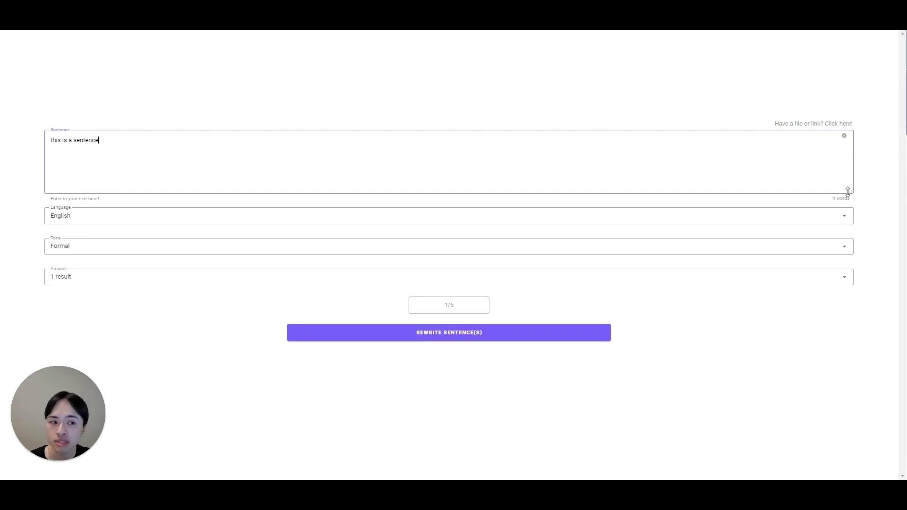
{"action": "left_click", "coordinate": [824, 124]}
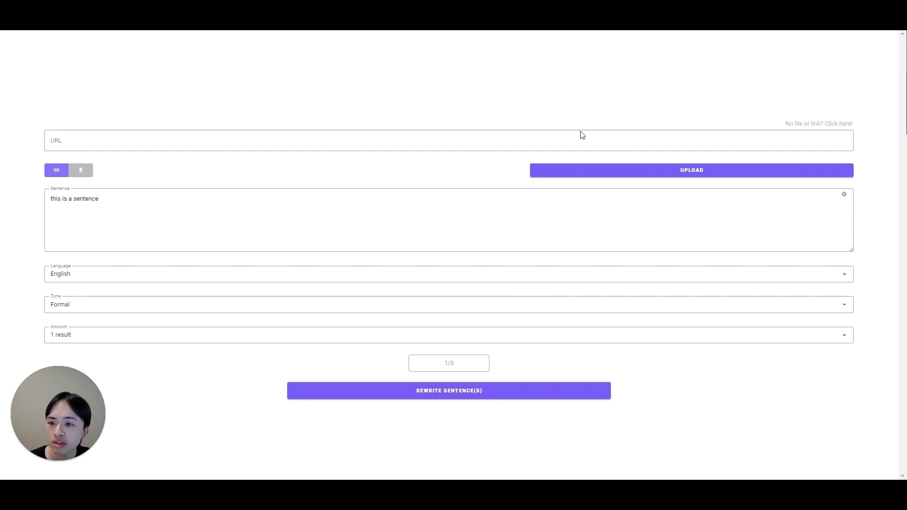
Step: Switch the import to file mode and upload news.pdf into the sentence input
{"action": "left_click", "coordinate": [81, 170]}
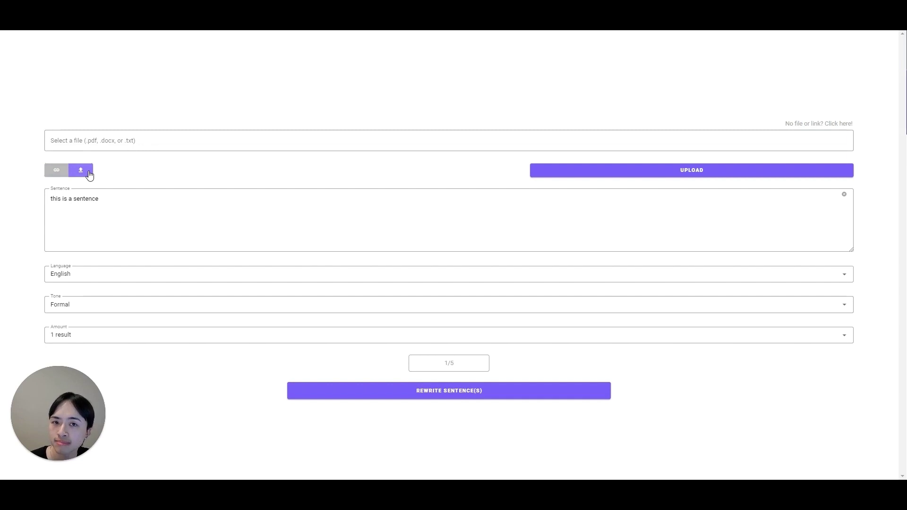
{"action": "left_click", "coordinate": [107, 141]}
{"action": "double_click", "coordinate": [153, 91]}
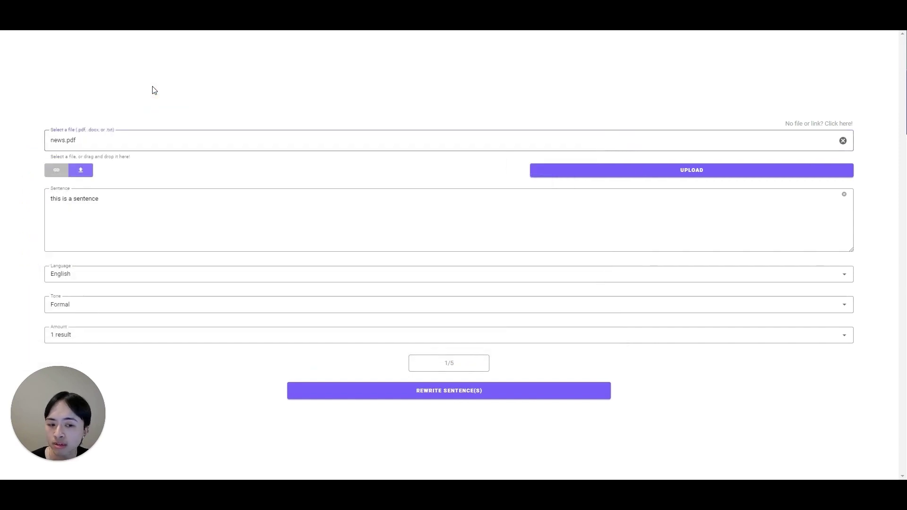
{"action": "left_click", "coordinate": [570, 172]}
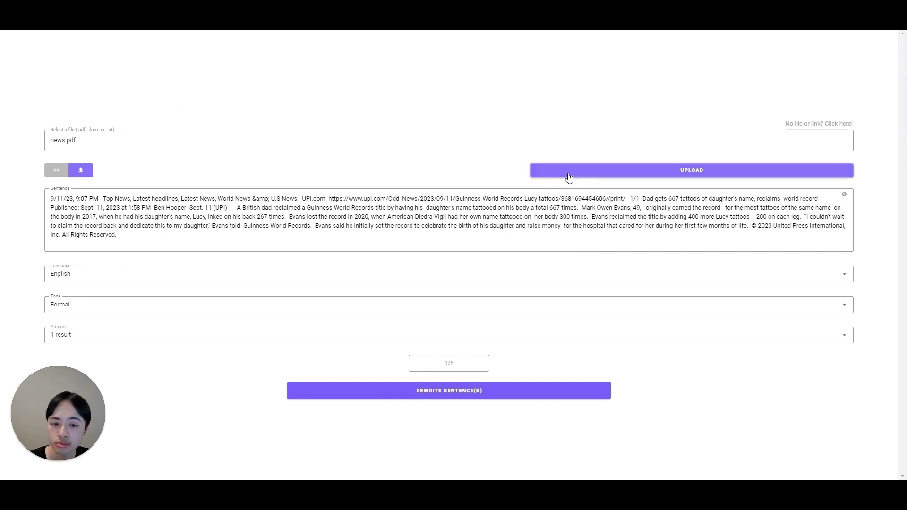
Step: Cut the header and trailing text, leaving the British dad's 667 tattoos sentence, and close the import area
{"action": "left_click", "coordinate": [271, 205]}
{"action": "left_click_drag", "start_coordinate": [235, 207], "coordinate": [50, 199]}
{"action": "key", "text": "BackSpace"}
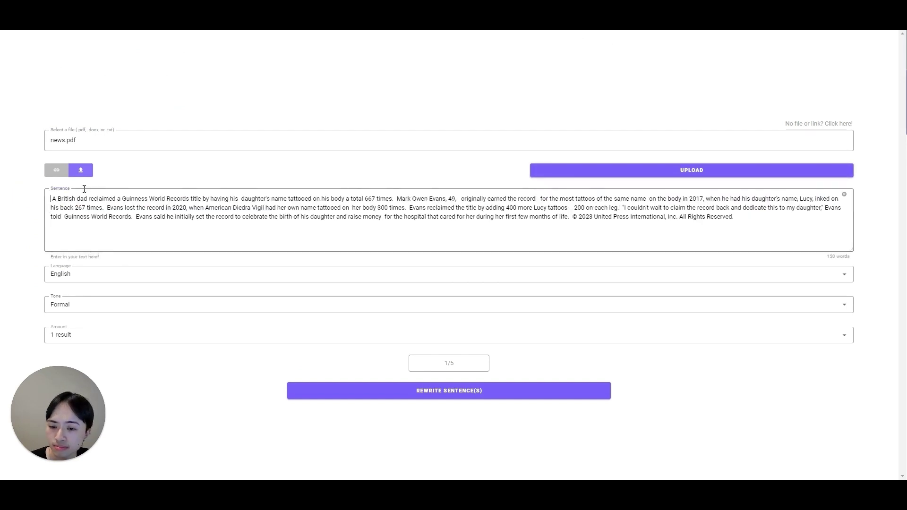
{"action": "left_click_drag", "start_coordinate": [397, 198], "coordinate": [737, 217]}
{"action": "key", "text": "BackSpace"}
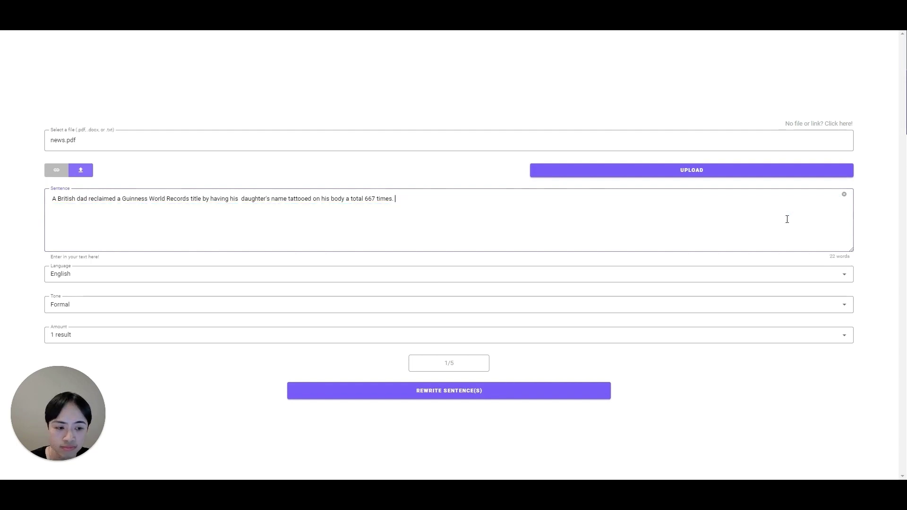
{"action": "left_click", "coordinate": [817, 123]}
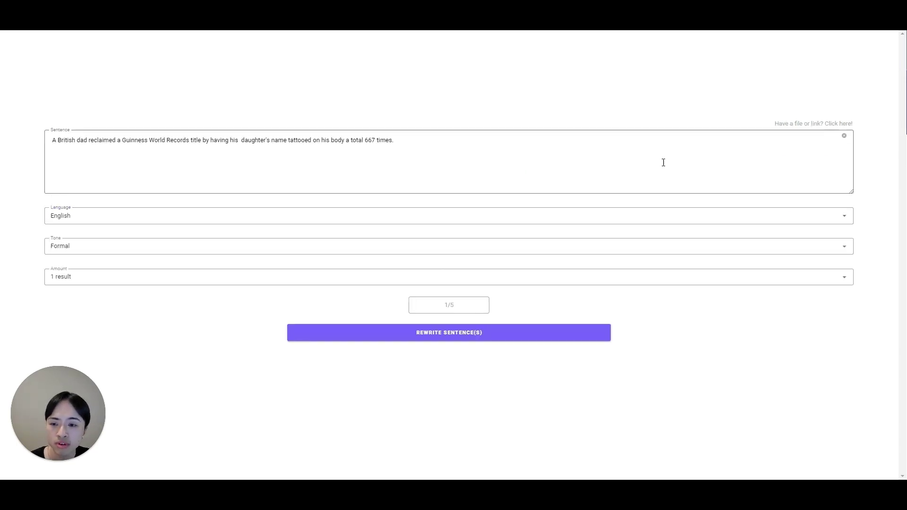
{"action": "left_click", "coordinate": [303, 211]}
{"action": "scroll", "coordinate": [269, 265], "scroll_direction": "down", "scroll_amount": 3}
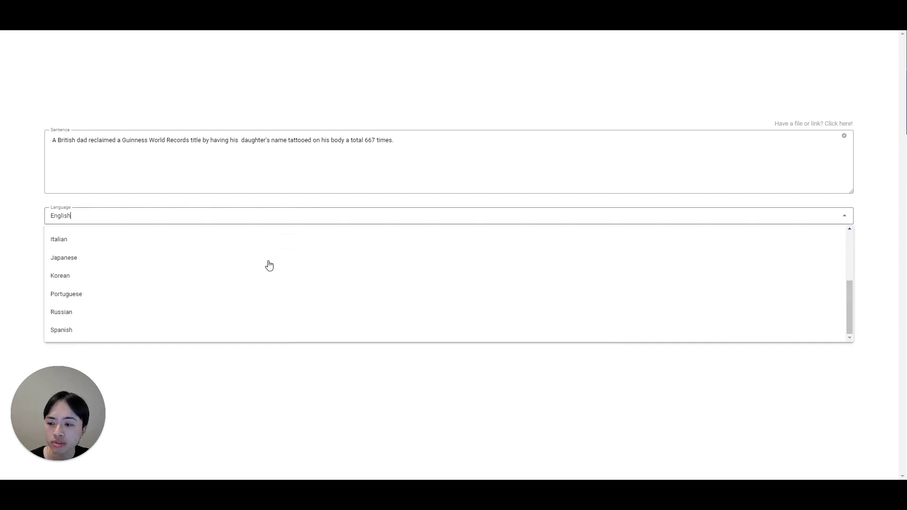
{"action": "left_click", "coordinate": [264, 221]}
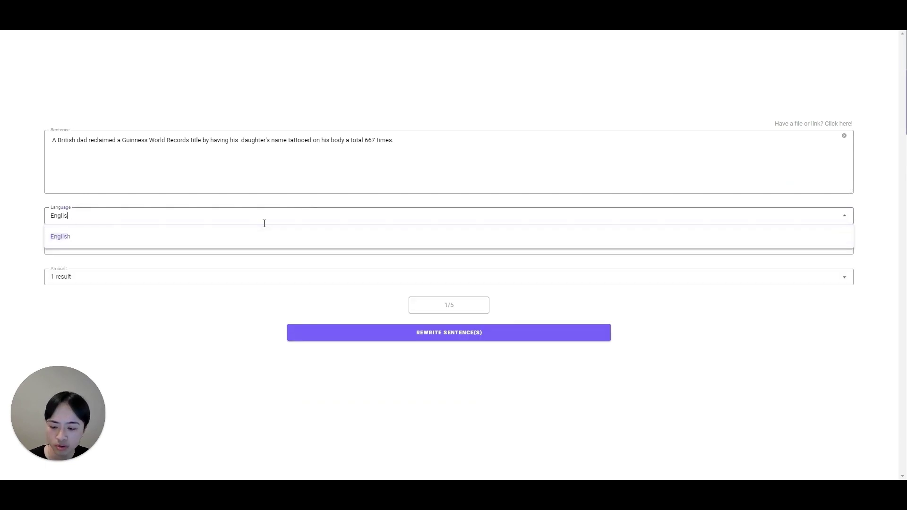
{"action": "key", "text": "BackSpace"}
{"action": "key", "text": "BackSpace"}
{"action": "key", "text": "BackSpace"}
{"action": "type", "text": "glish"}
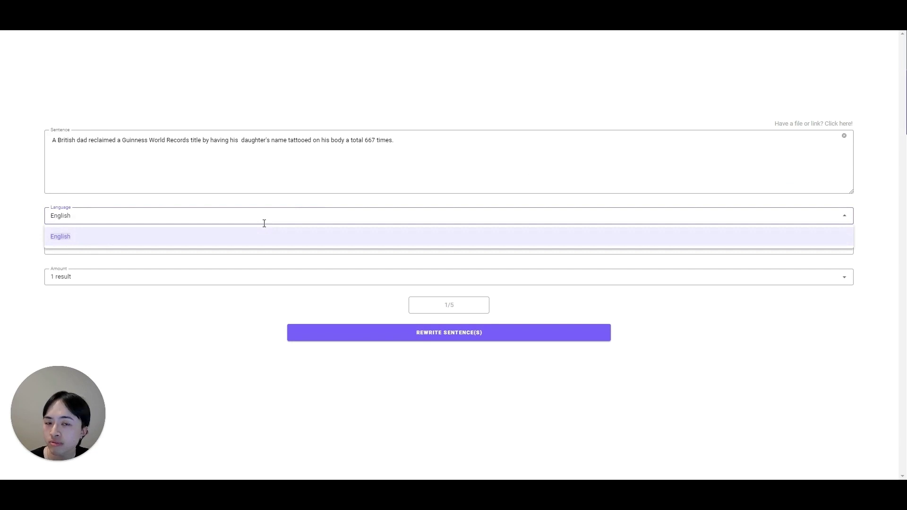
{"action": "left_click", "coordinate": [247, 237]}
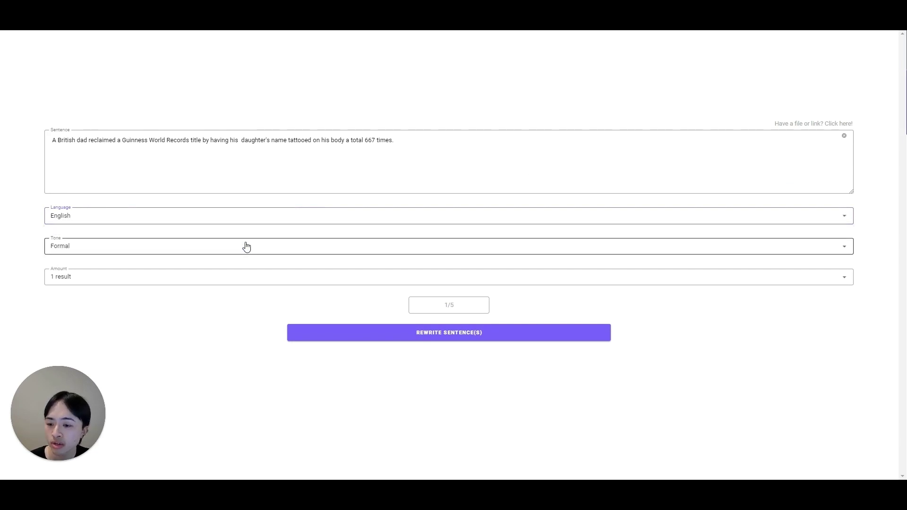
Step: Change the Tone from Formal to Other and enter 'Funny' as the custom tone
{"action": "left_click", "coordinate": [247, 247]}
{"action": "scroll", "coordinate": [249, 290], "scroll_direction": "down", "scroll_amount": 3}
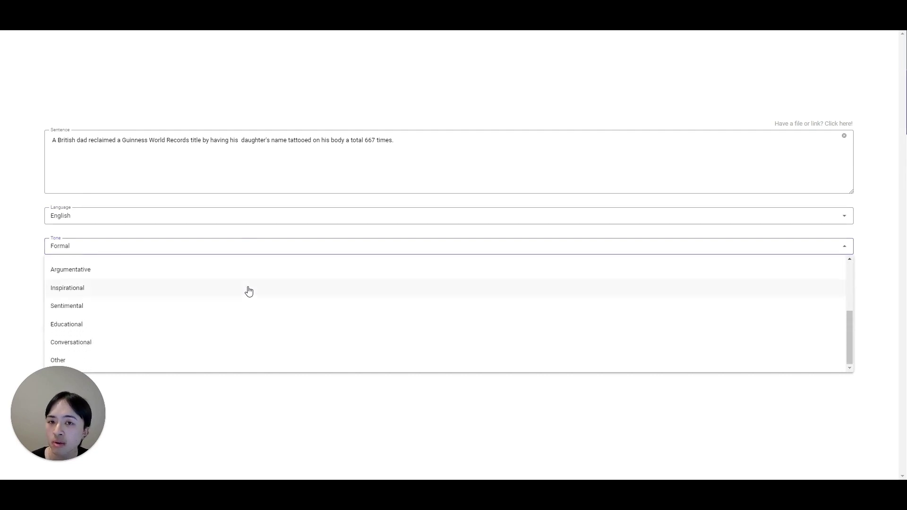
{"action": "left_click", "coordinate": [165, 360]}
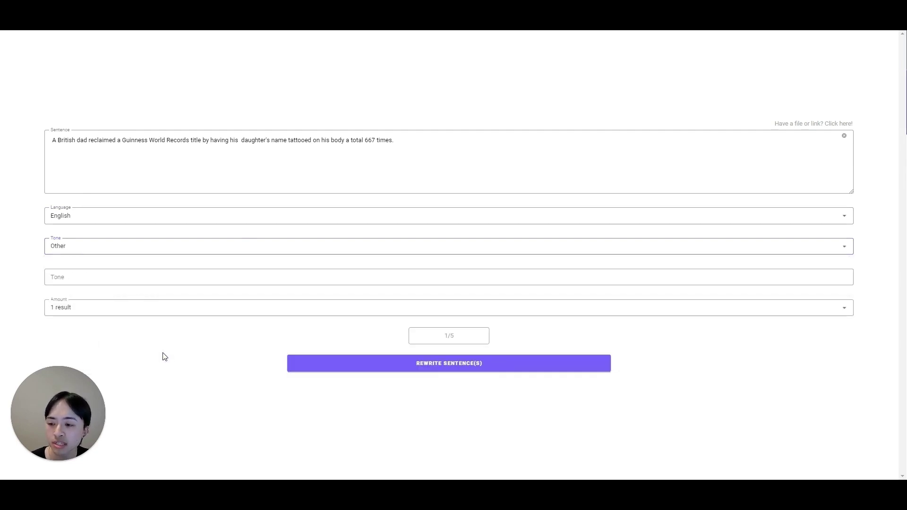
{"action": "left_click", "coordinate": [172, 277]}
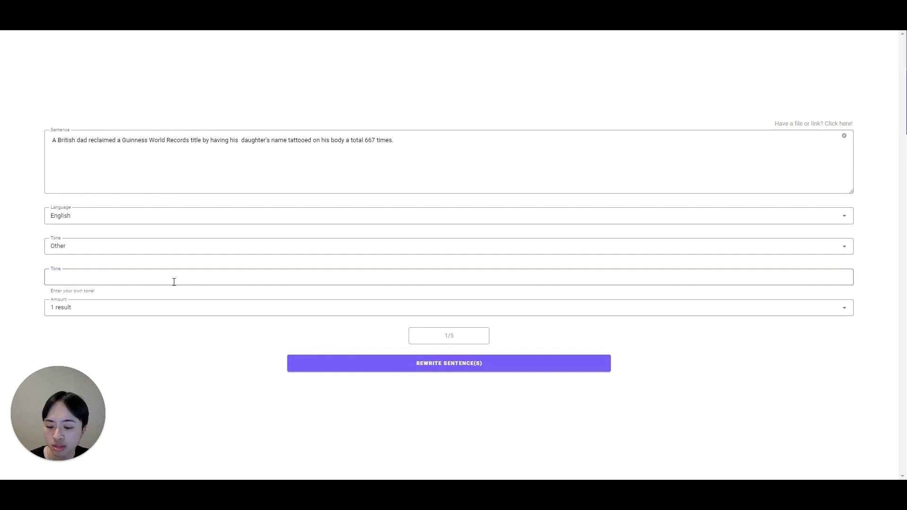
{"action": "type", "text": "Funny"}
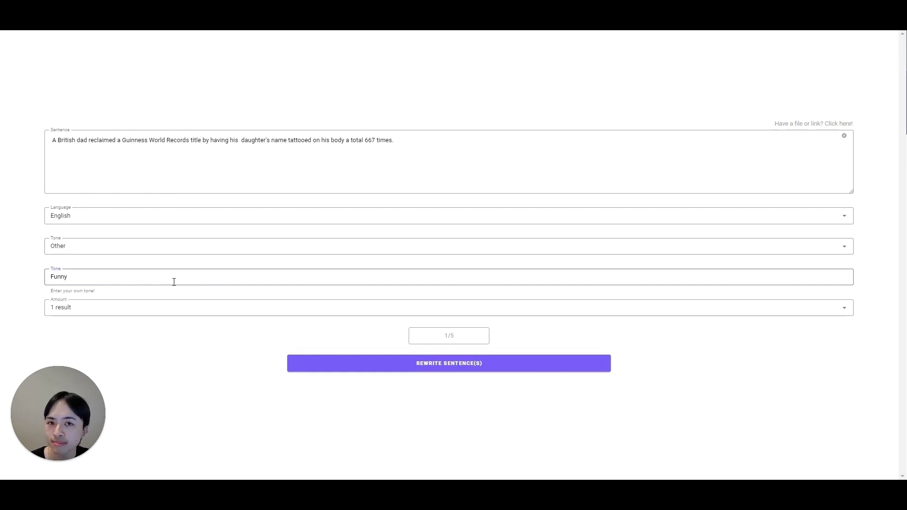
Step: Set Amount to 3 results and generate the Funny rewrites of the British dad sentence
{"action": "left_click", "coordinate": [178, 308]}
{"action": "left_click", "coordinate": [146, 362]}
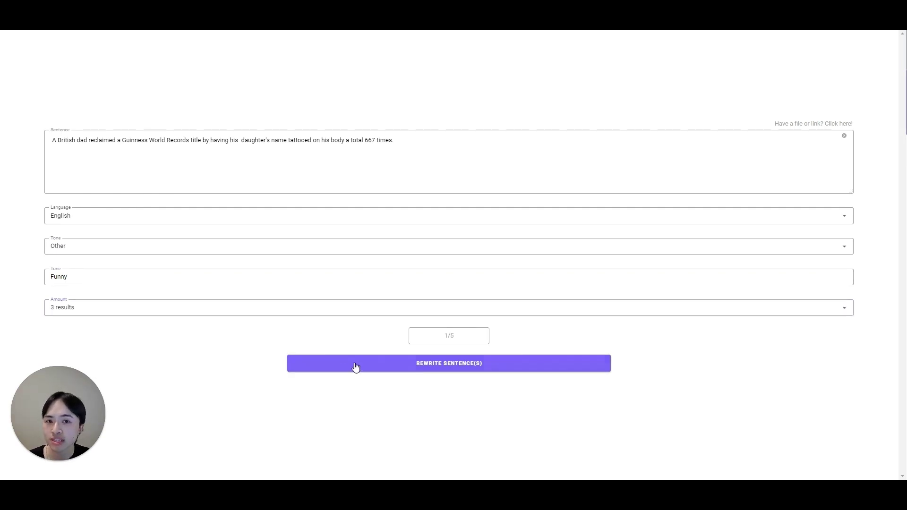
{"action": "left_click", "coordinate": [458, 366]}
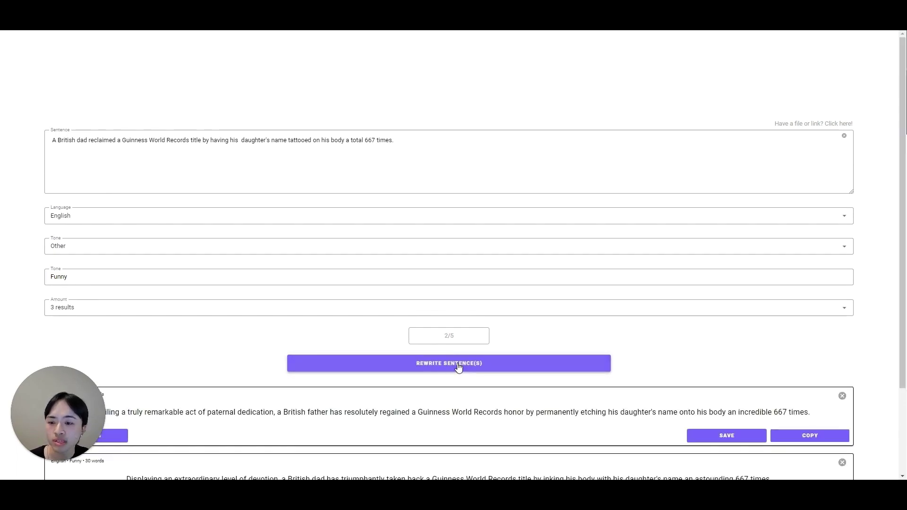
{"action": "scroll", "coordinate": [457, 363], "scroll_direction": "down", "scroll_amount": 2}
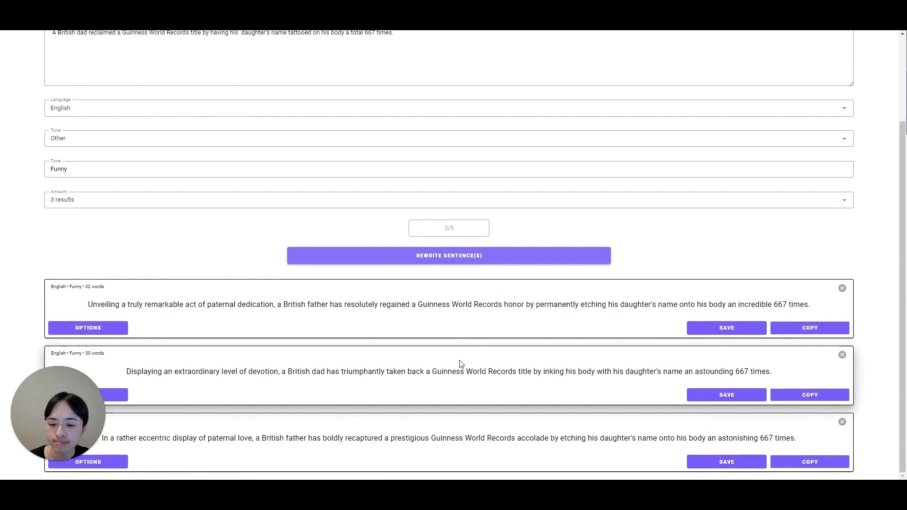
Step: Copy the first rewrite, open and close its Save menu, then show its Regenerate/Expand options
{"action": "left_click", "coordinate": [811, 327]}
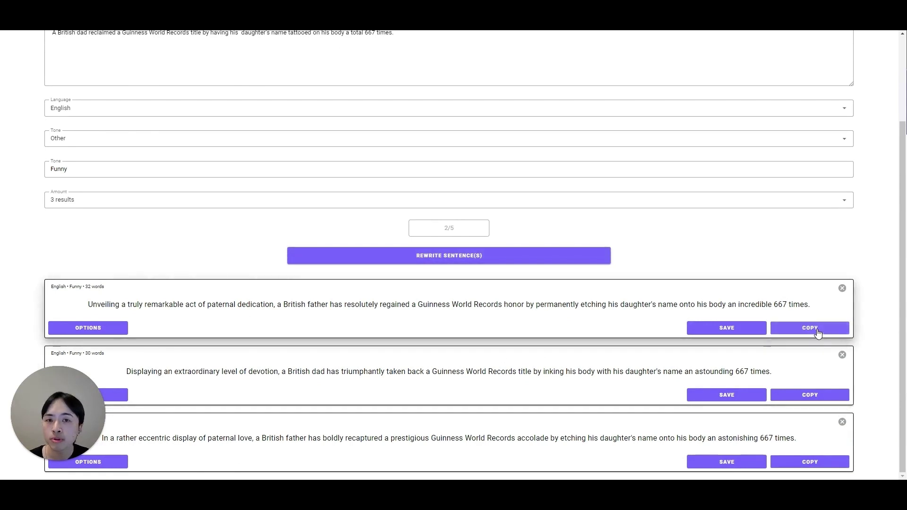
{"action": "left_click", "coordinate": [726, 328]}
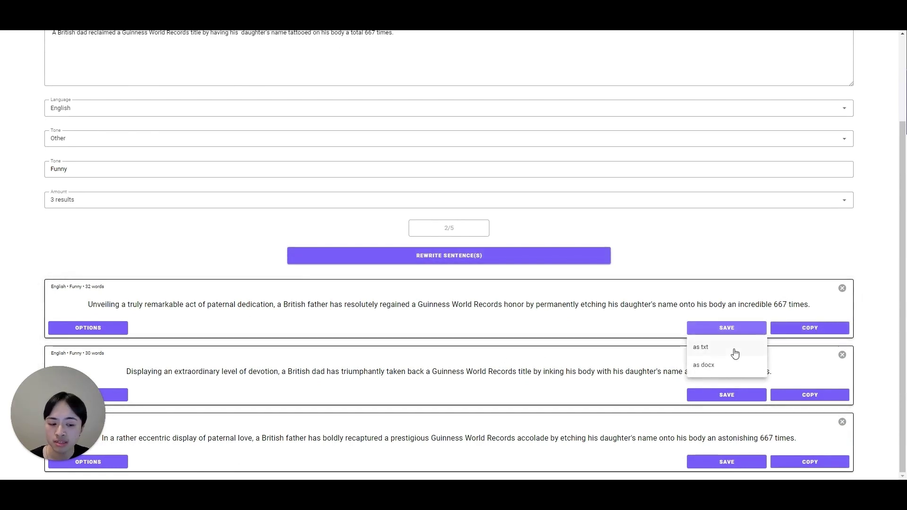
{"action": "left_click", "coordinate": [726, 328]}
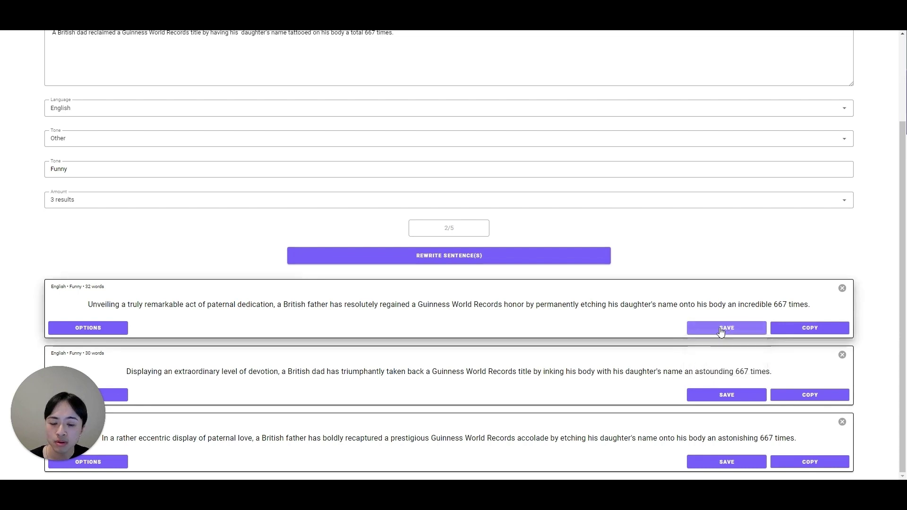
{"action": "left_click", "coordinate": [103, 330]}
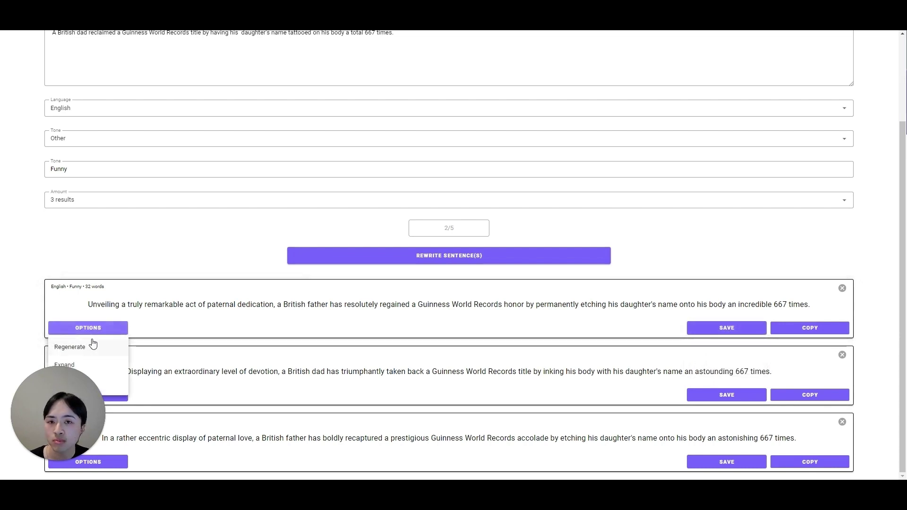